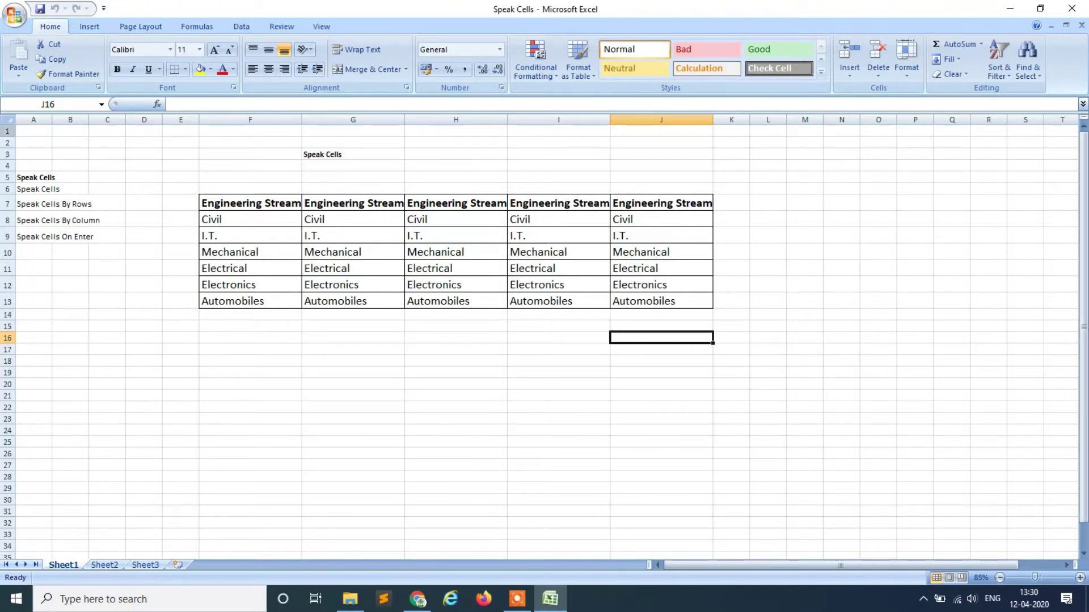
# - Select cell F7, then open Excel Options from the Office button menu
pyautogui.click(258, 203)
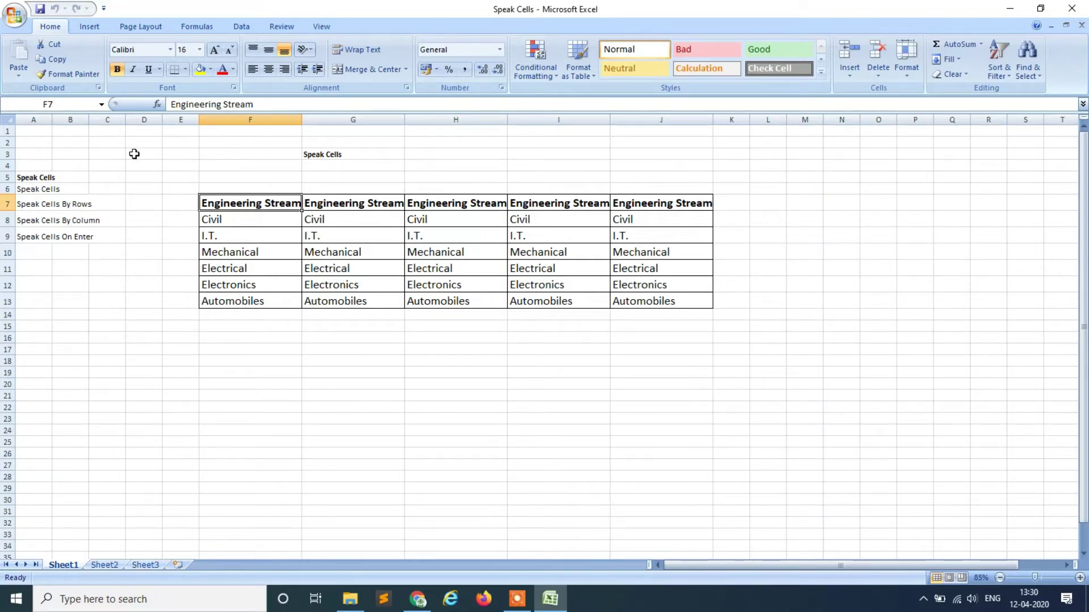
pyautogui.click(12, 14)
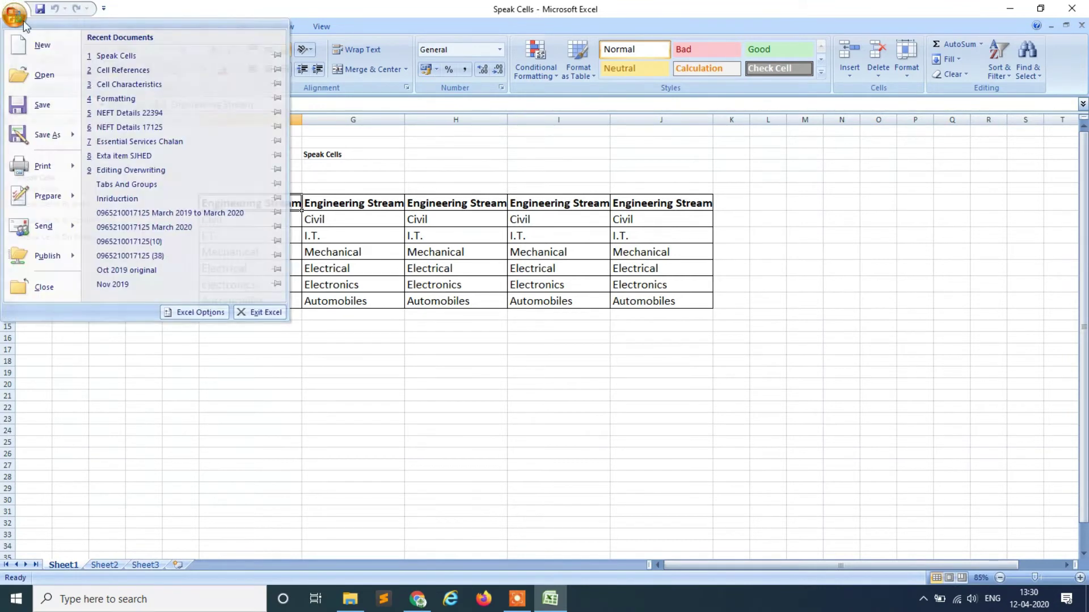
pyautogui.click(23, 20)
pyautogui.rightClick(16, 11)
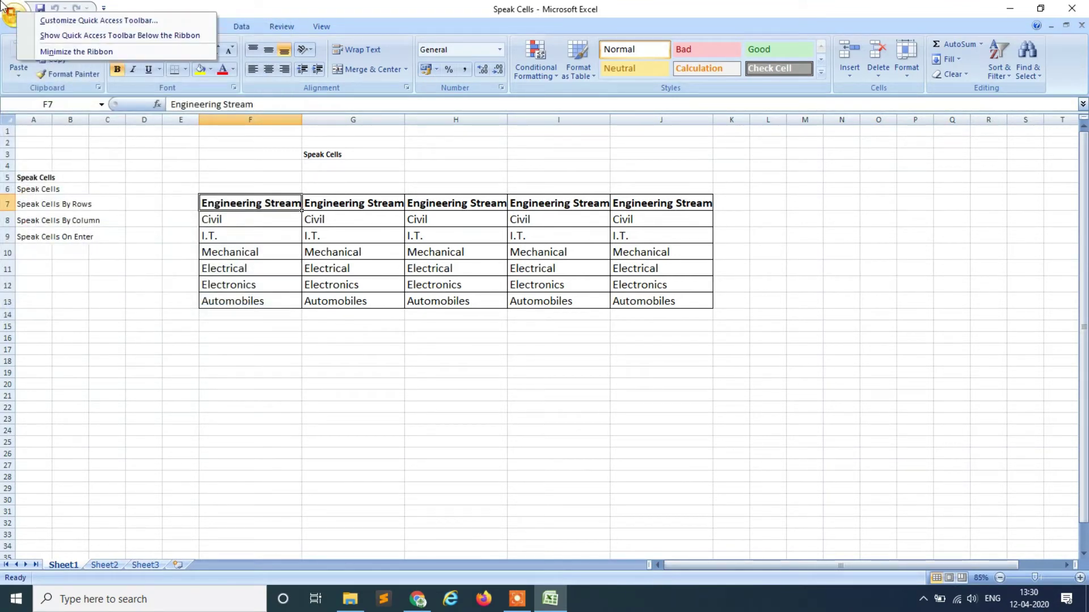
pyautogui.click(13, 14)
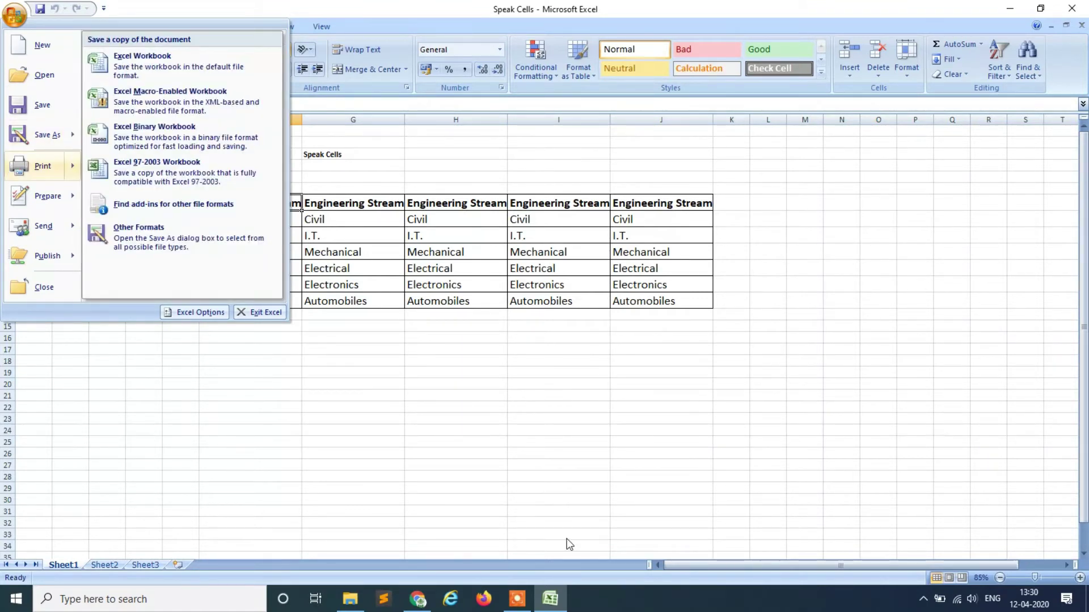
pyautogui.moveTo(43, 166)
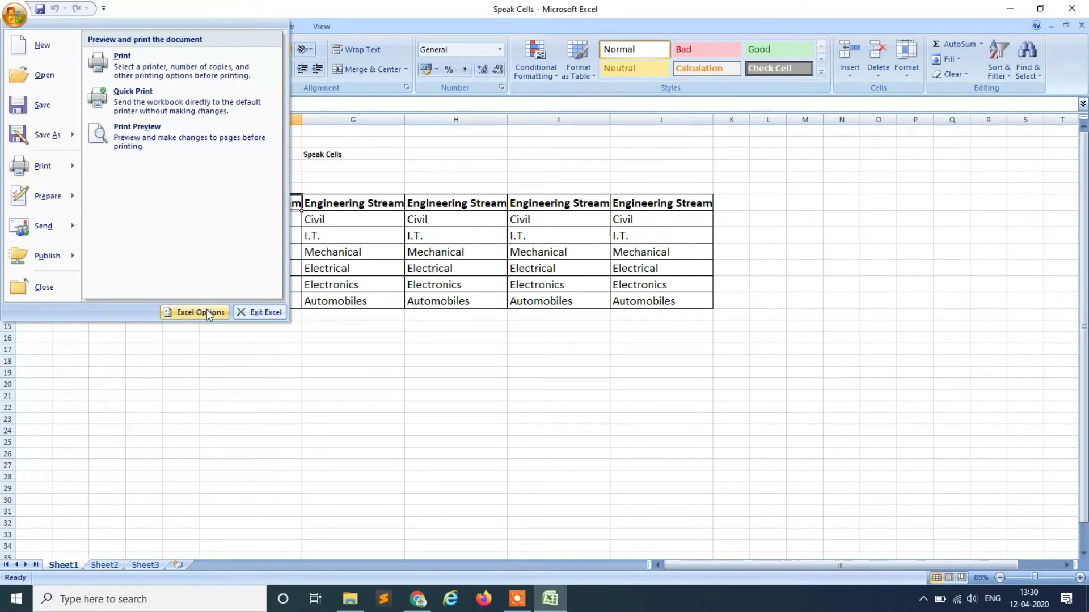
pyautogui.click(206, 308)
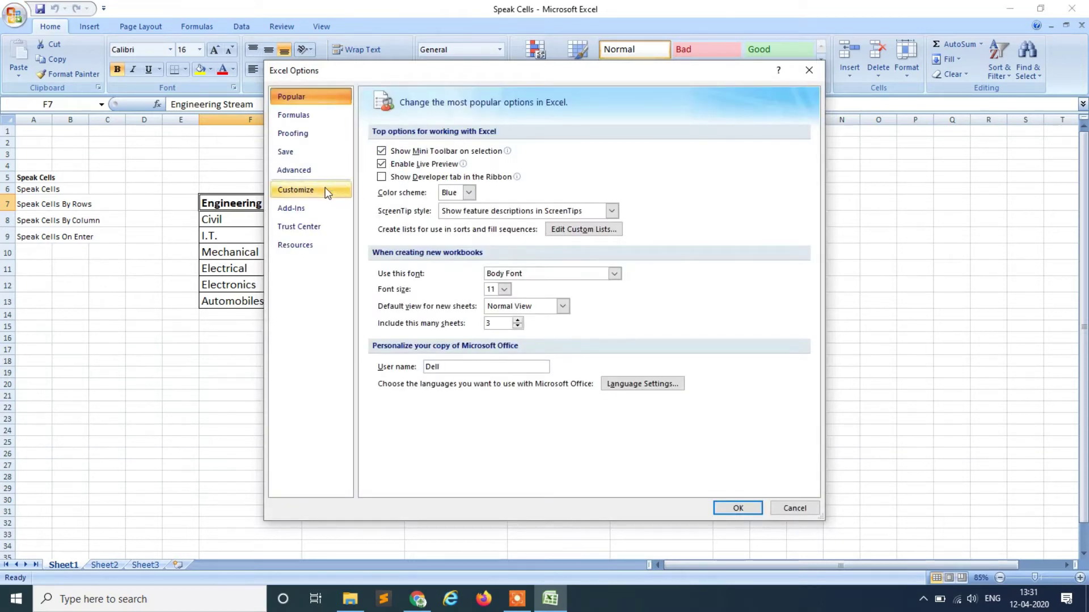
# - Show All Commands on the Customize page, scrolled down to the Speak Cells entries
pyautogui.click(329, 195)
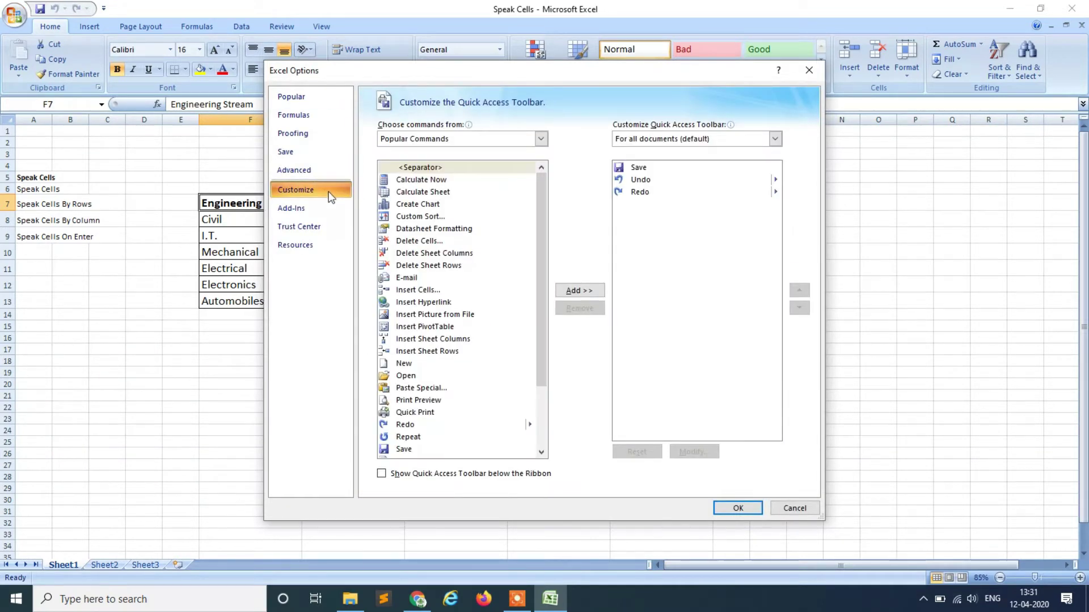
pyautogui.click(516, 139)
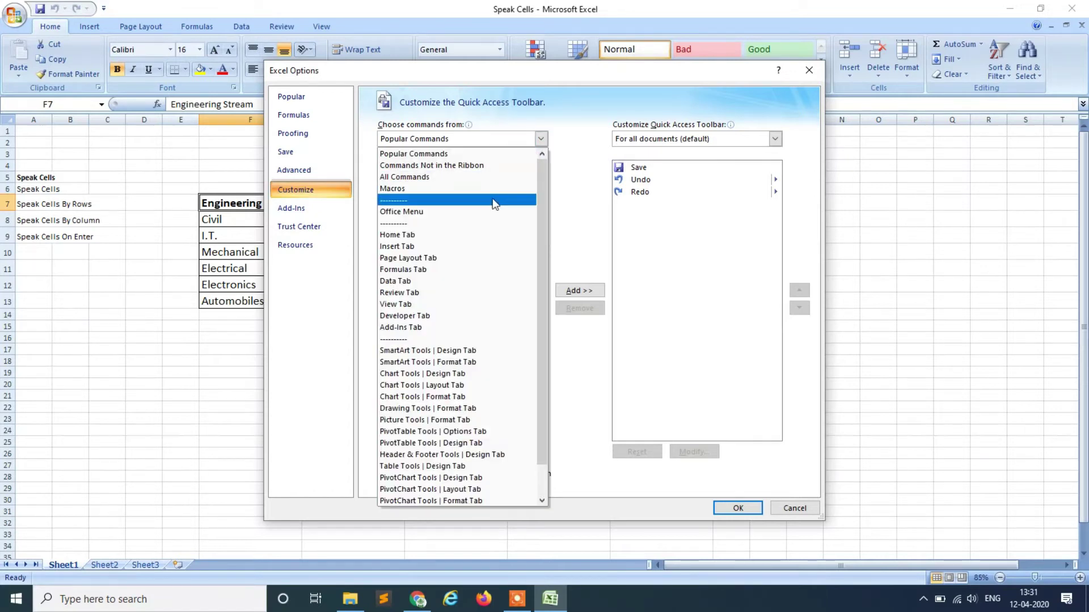
pyautogui.press('Escape')
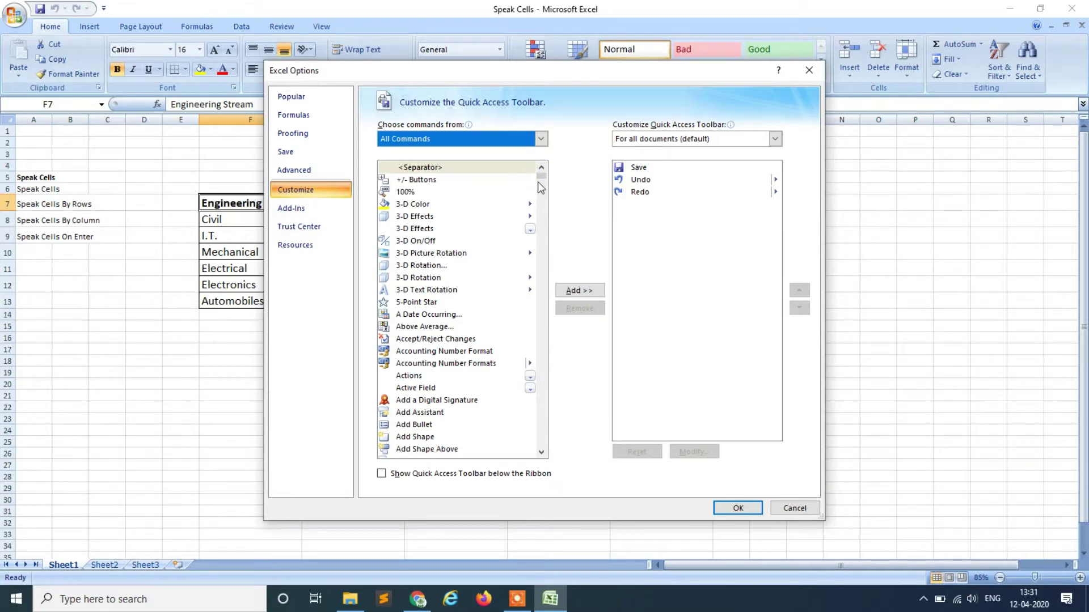
pyautogui.scroll(-3, 539, 213)
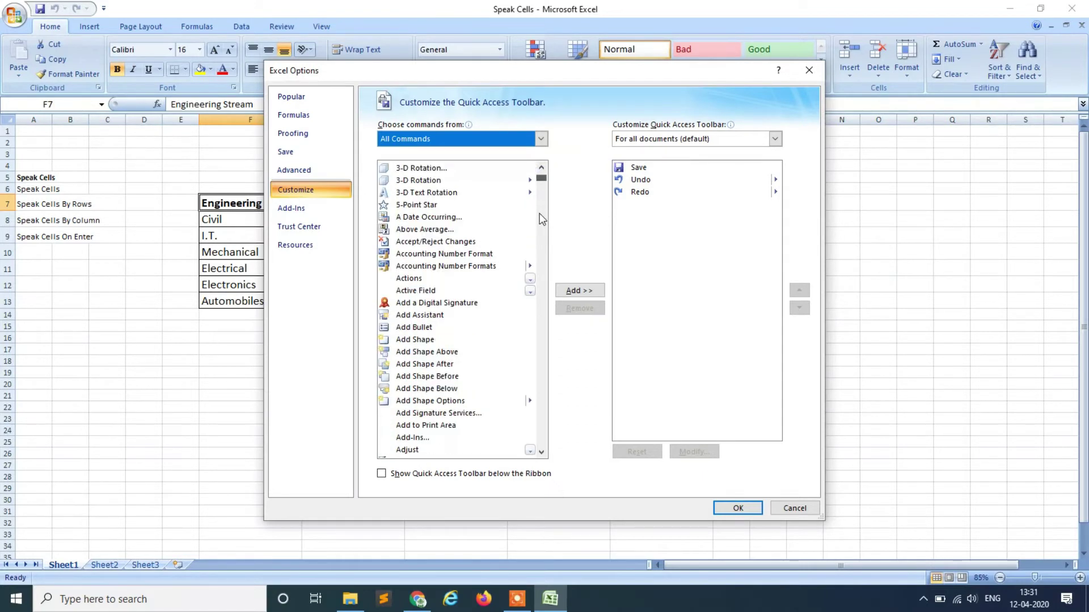
pyautogui.moveTo(540, 213)
pyautogui.mouseDown()
pyautogui.moveTo(555, 367)
pyautogui.moveTo(546, 414)
pyautogui.mouseUp()
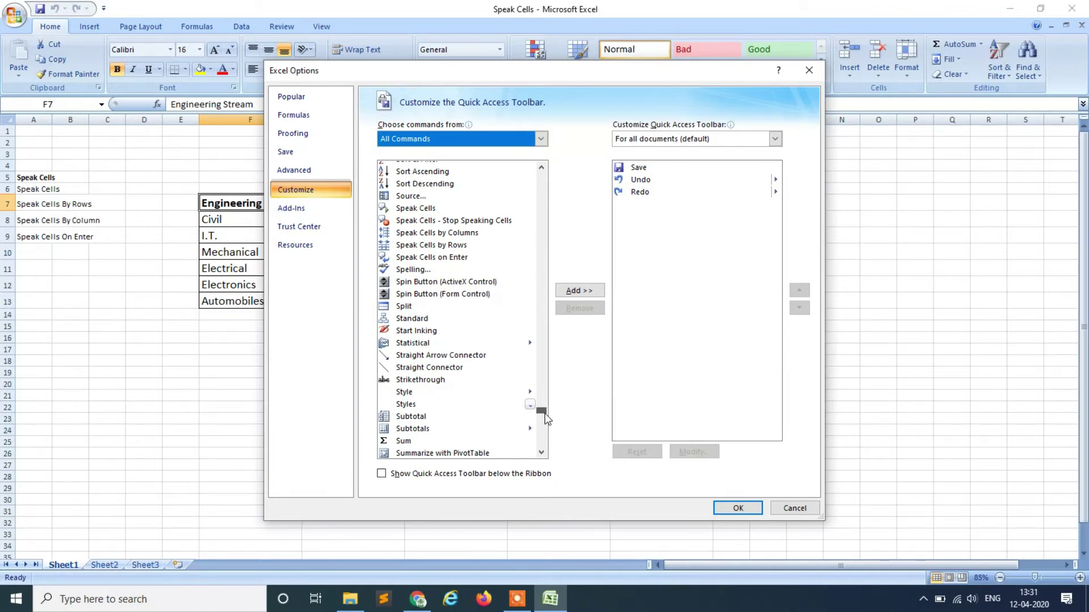
# - Add Speak Cells, Stop Speaking Cells, by Columns, by Rows and on Enter, then confirm
pyautogui.click(435, 199)
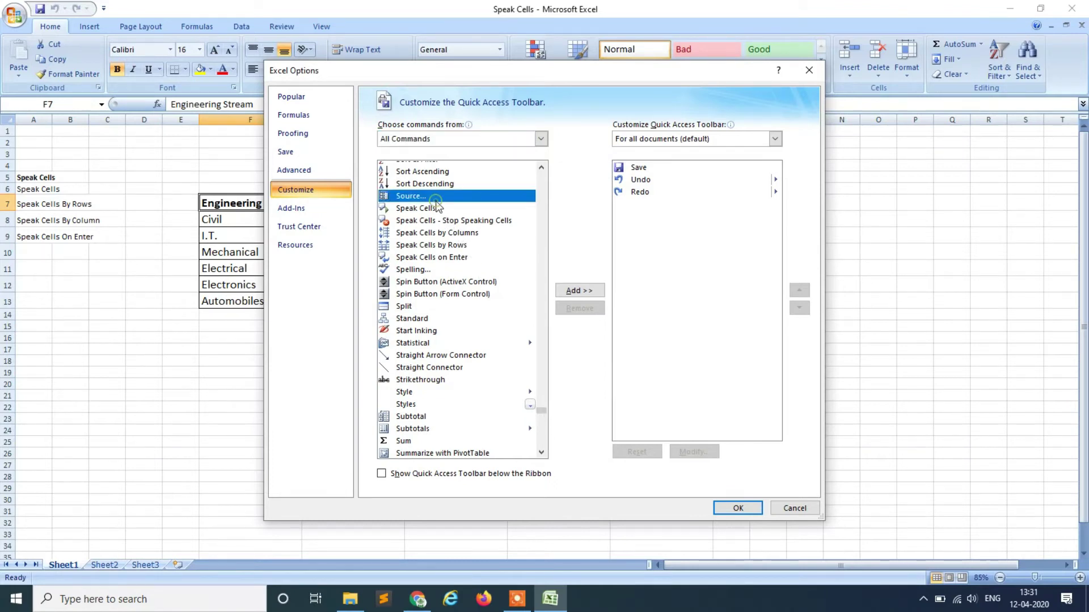
pyautogui.click(435, 207)
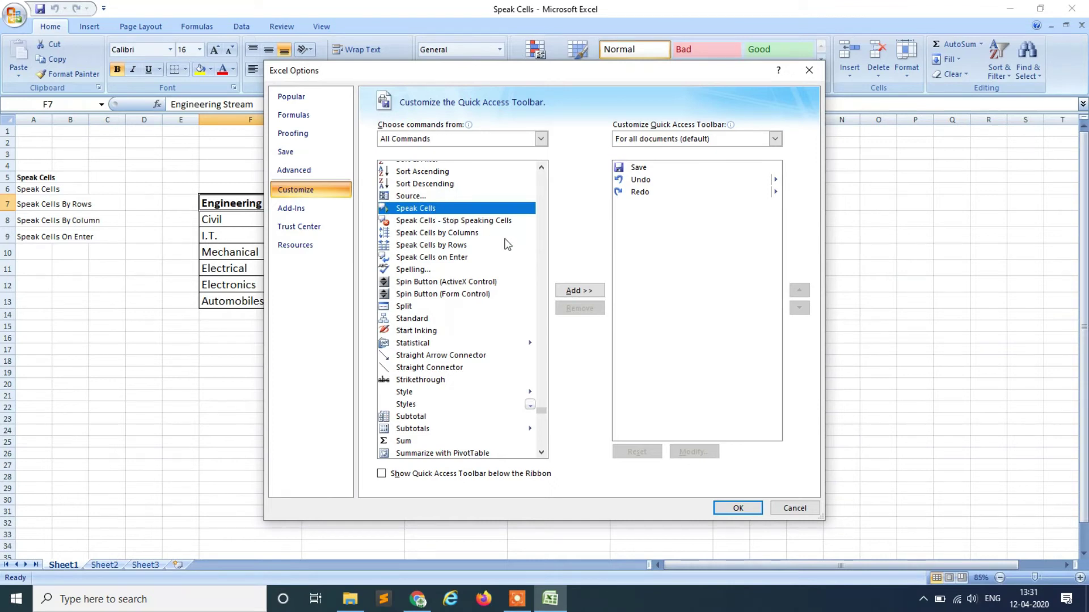
pyautogui.click(580, 290)
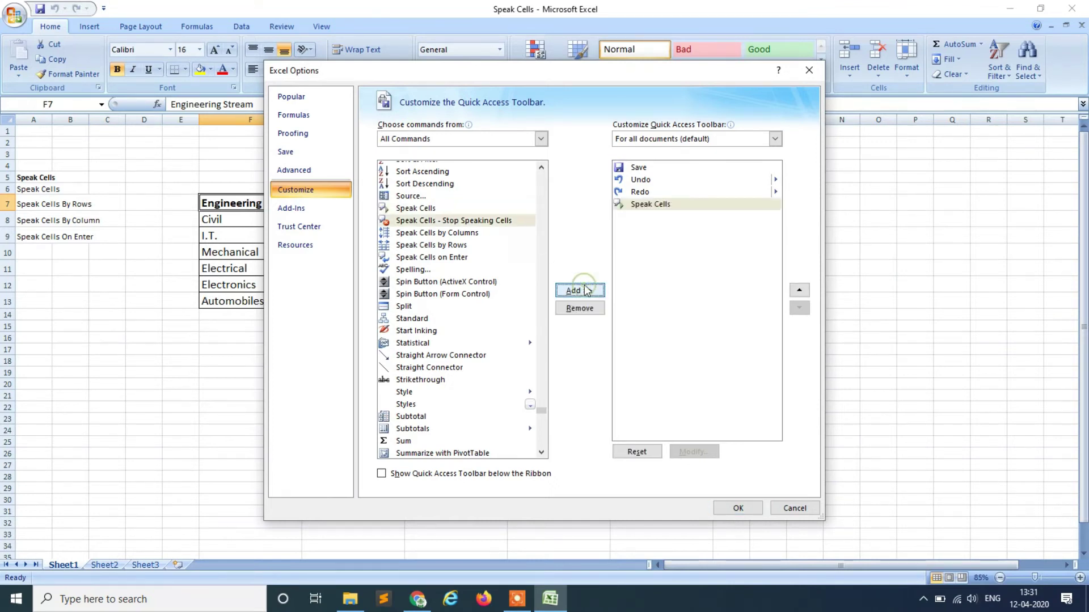
pyautogui.click(579, 290)
pyautogui.click(584, 289)
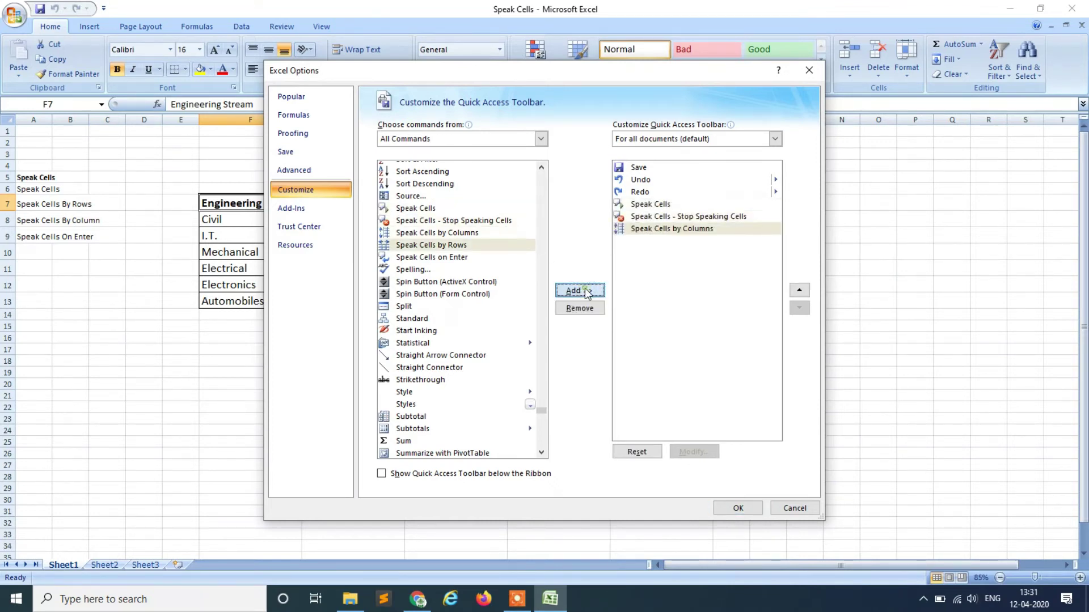
pyautogui.click(584, 290)
pyautogui.click(584, 289)
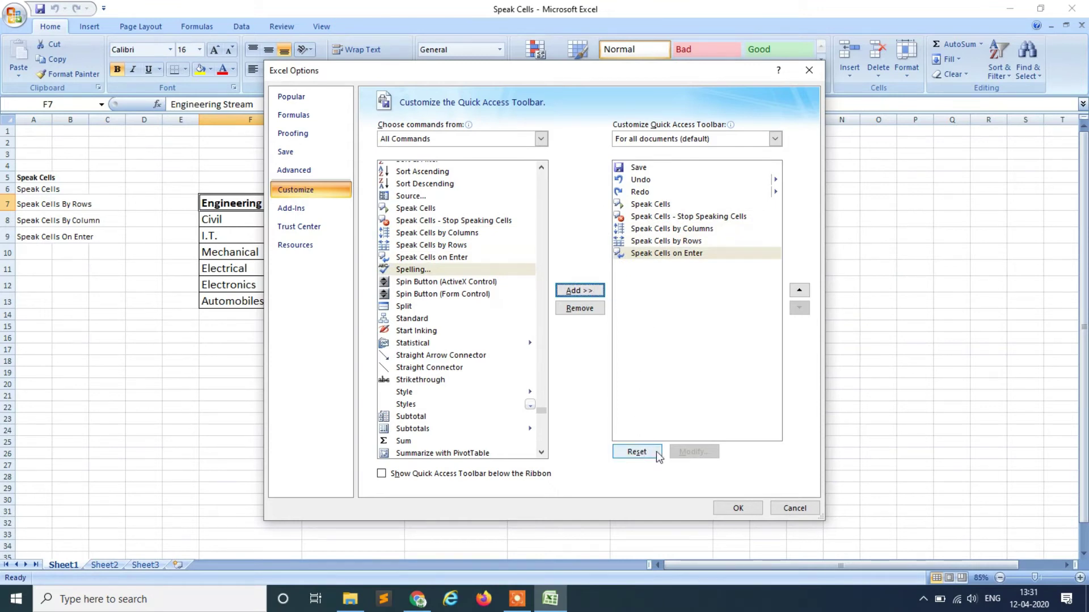
pyautogui.click(740, 508)
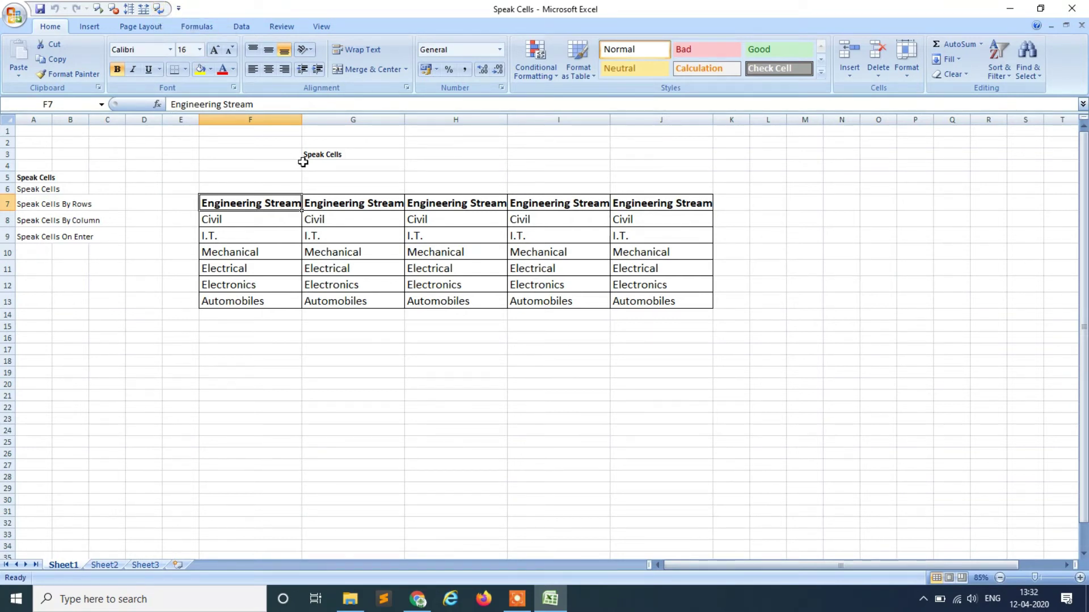
# - Have the G3 title read aloud, then the whole Engineering Stream table from F7
pyautogui.click(328, 155)
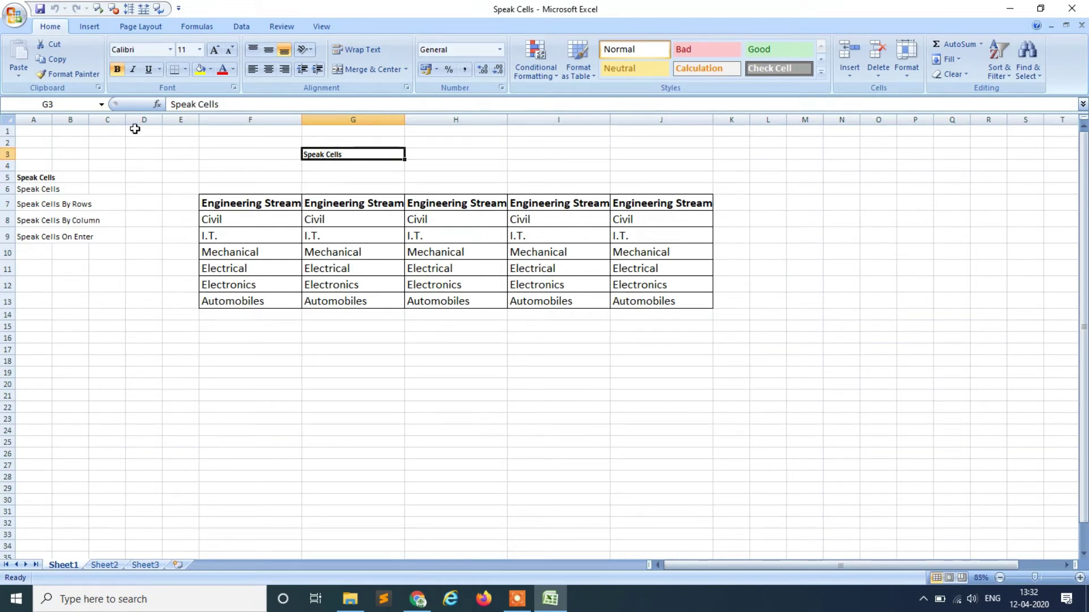
pyautogui.click(98, 12)
pyautogui.click(250, 205)
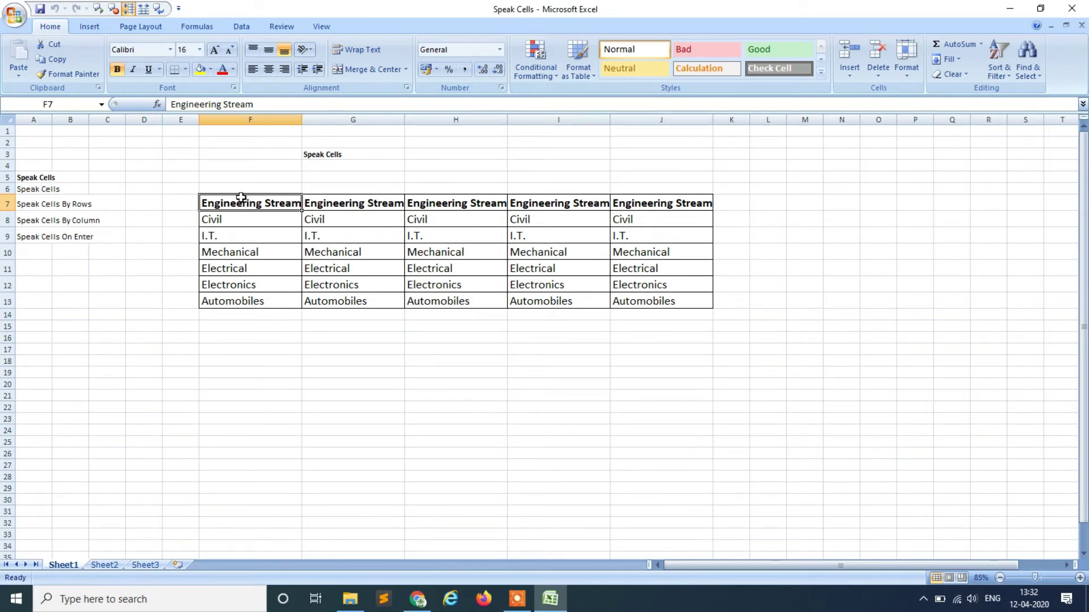
pyautogui.click(103, 7)
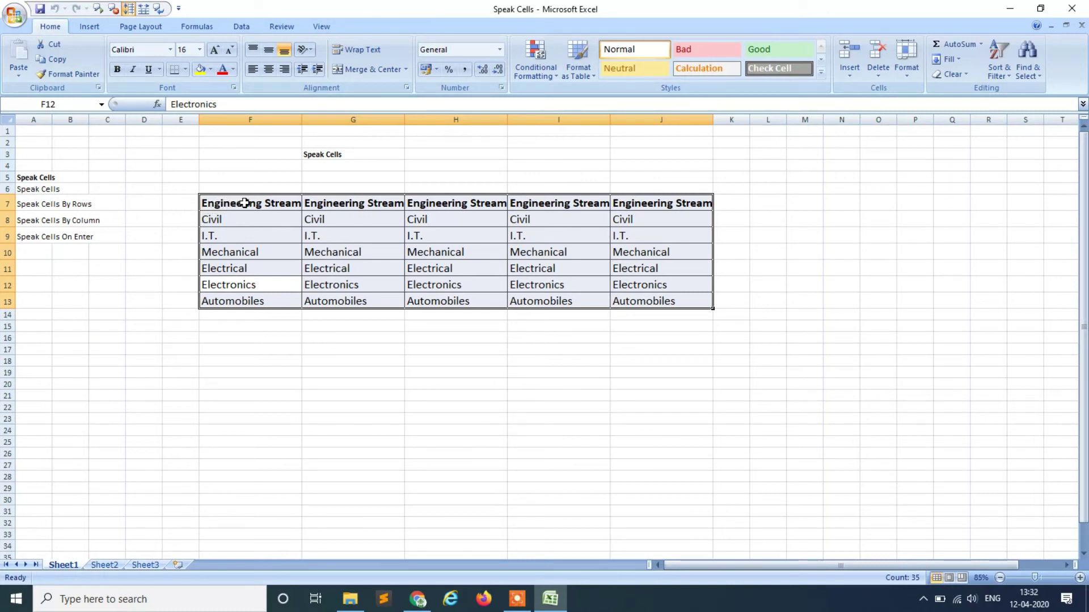
# - Read the table from F7 aloud column by column, stop the reading, then select H4
pyautogui.click(220, 186)
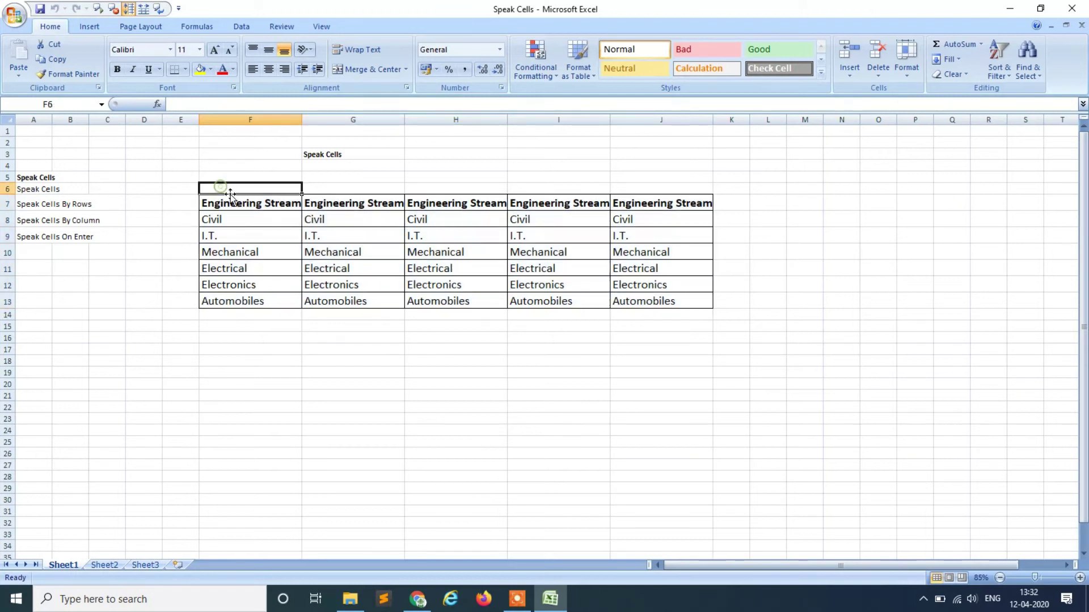
pyautogui.click(247, 206)
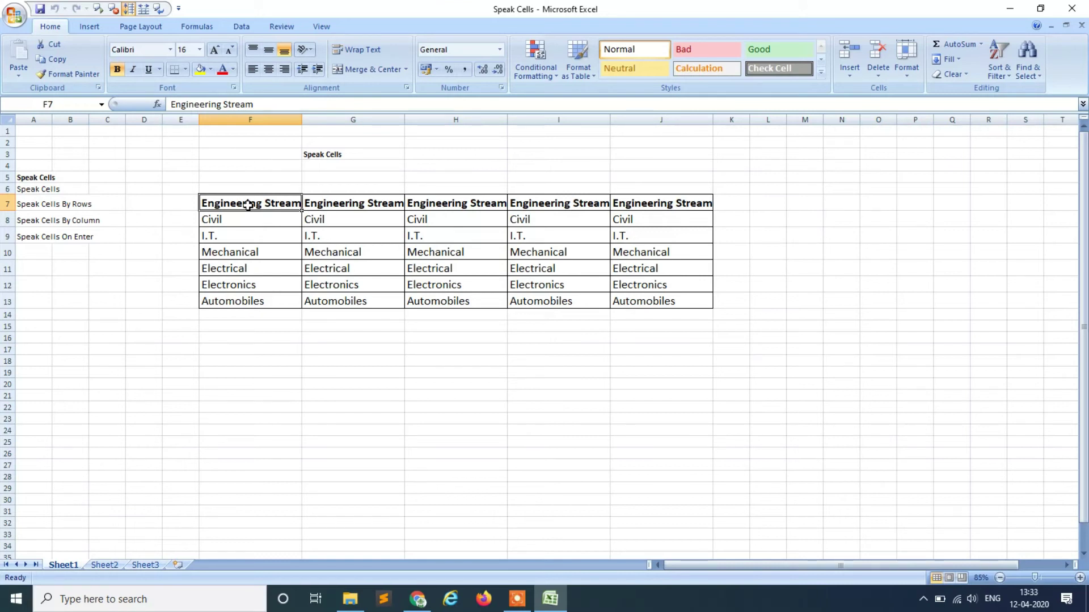
pyautogui.click(144, 9)
pyautogui.click(97, 8)
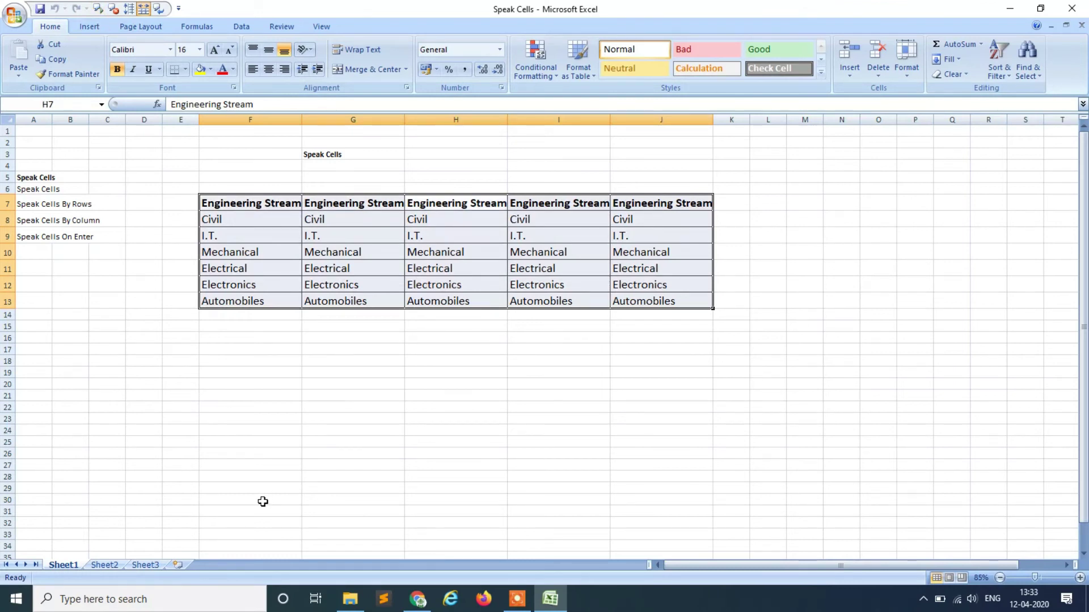
pyautogui.click(113, 8)
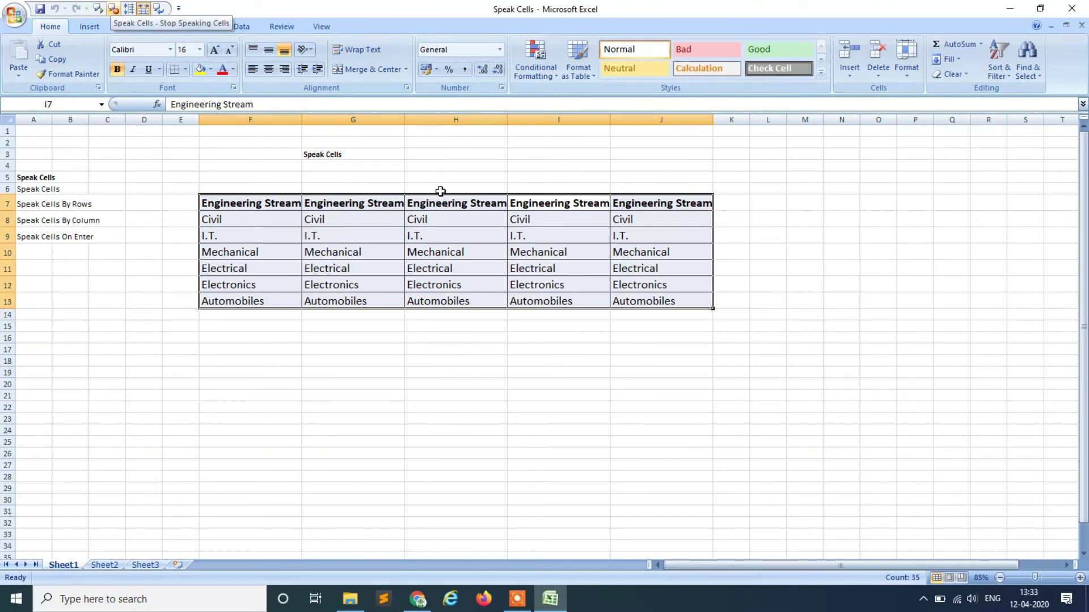
pyautogui.click(439, 163)
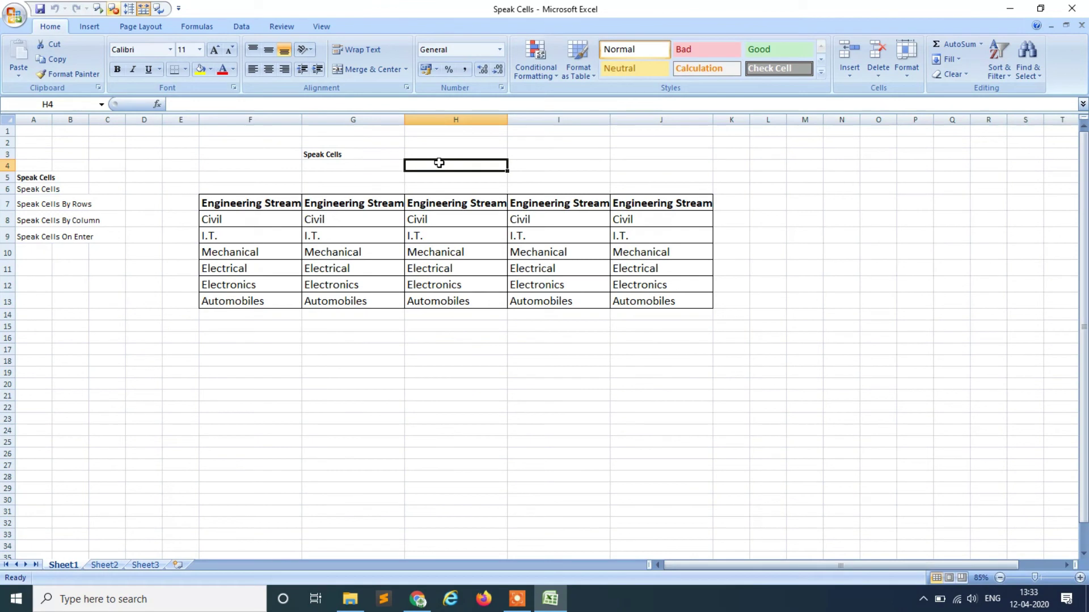
# - Turn on Speak Cells on Enter and enter 'Hello Guys' in H4 and 'How are you' in H5
pyautogui.click(160, 9)
pyautogui.write('Hello Guys')
pyautogui.press('Return')
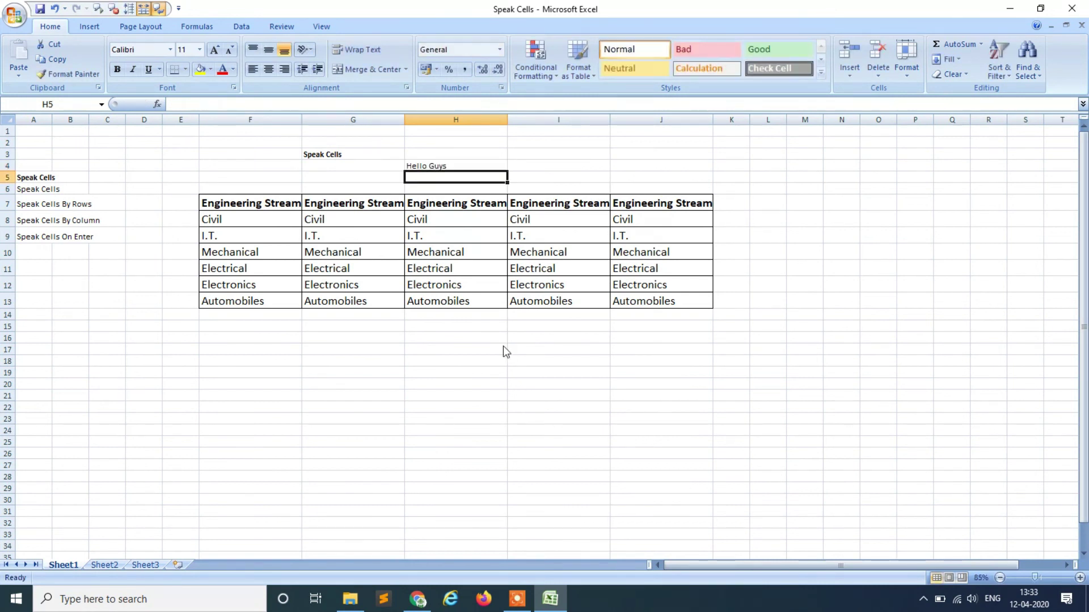
pyautogui.write('How are you')
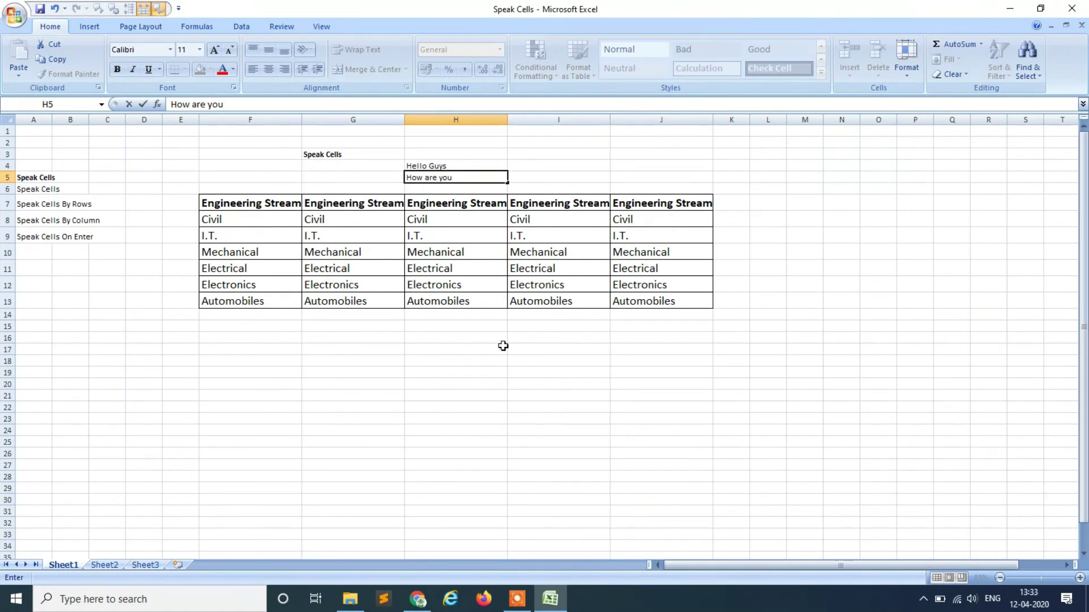
pyautogui.press('Return')
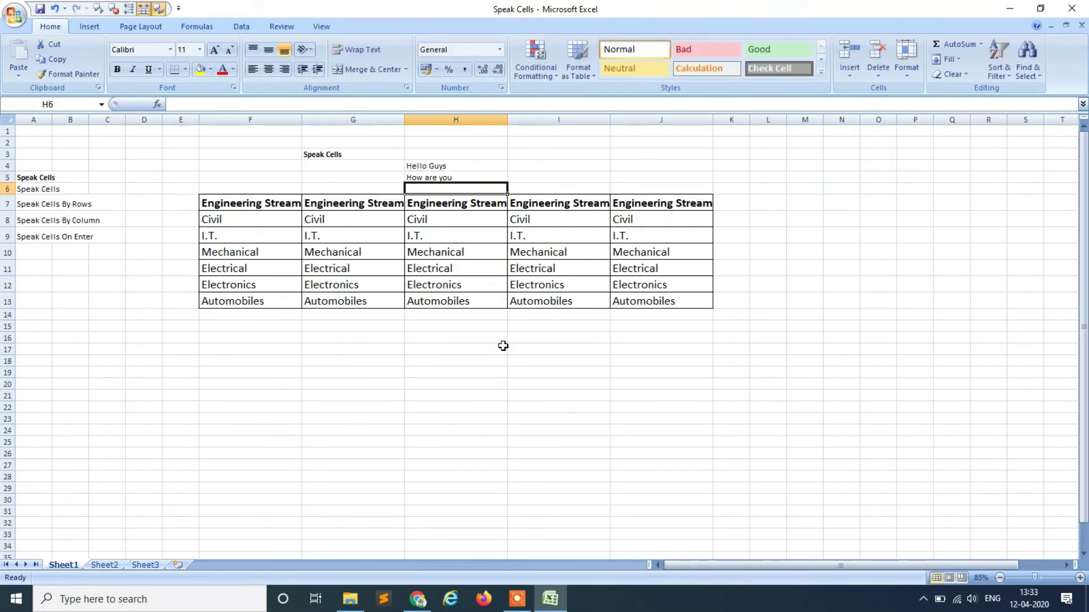